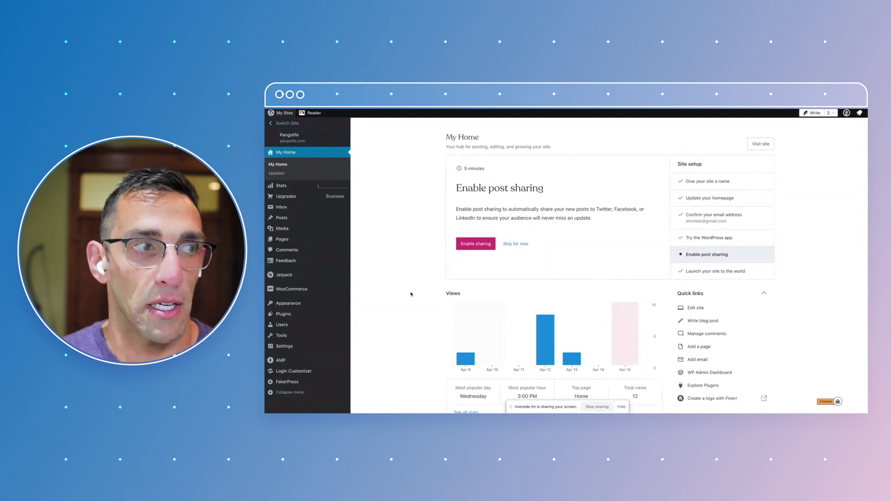
Go to Appearance > Themes, showing Twenty Twenty-Two as current, and select the theme search box
{"action": "mouse_move", "coordinate": [301, 359]}
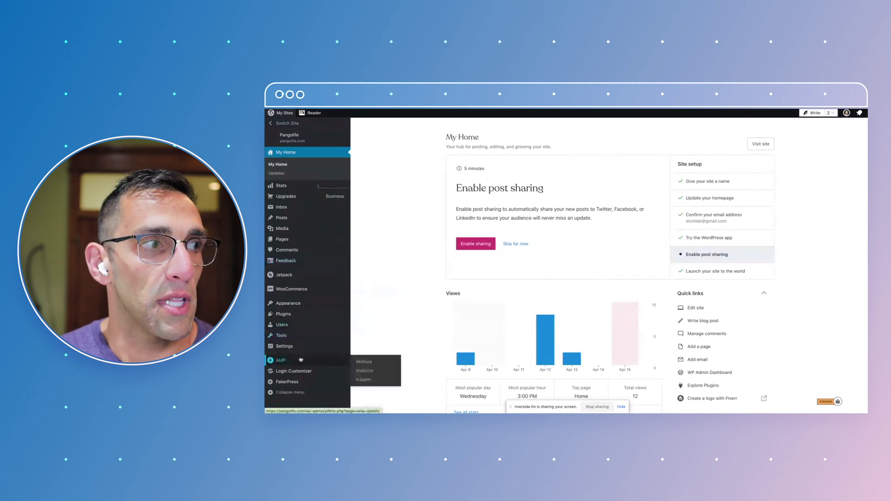
{"action": "mouse_move", "coordinate": [302, 305]}
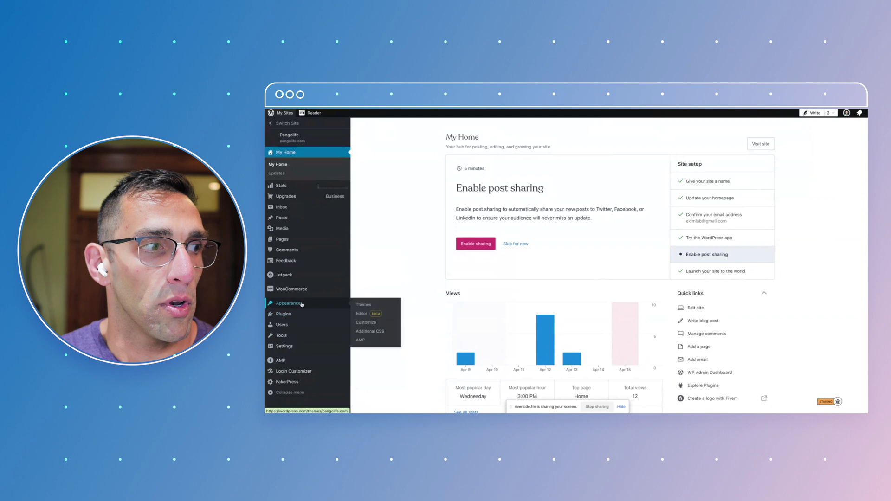
{"action": "left_click", "coordinate": [362, 304]}
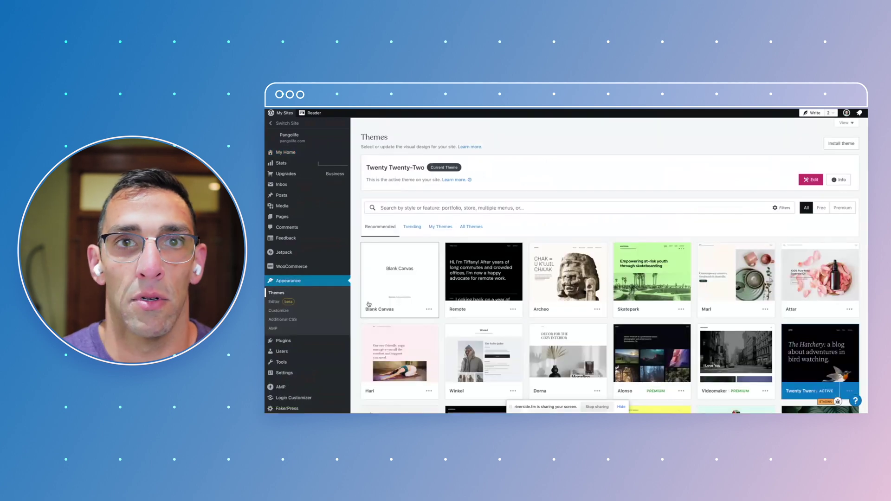
{"action": "mouse_move", "coordinate": [369, 305]}
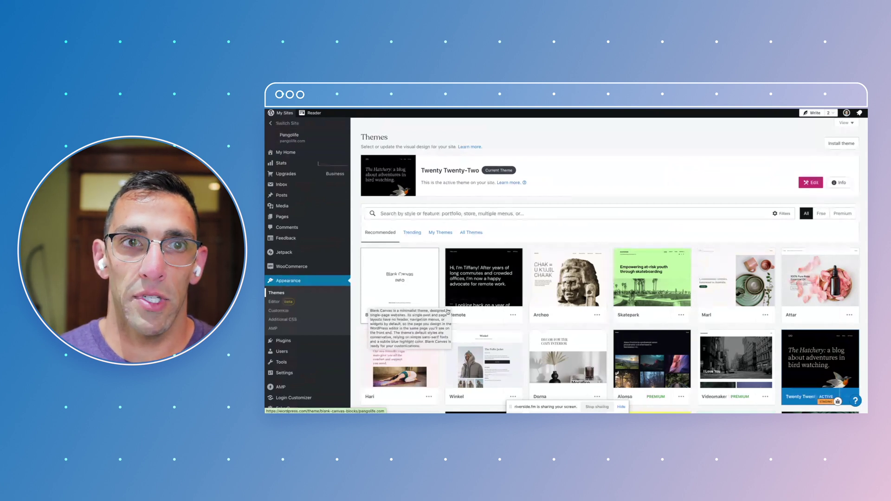
{"action": "left_click", "coordinate": [511, 212]}
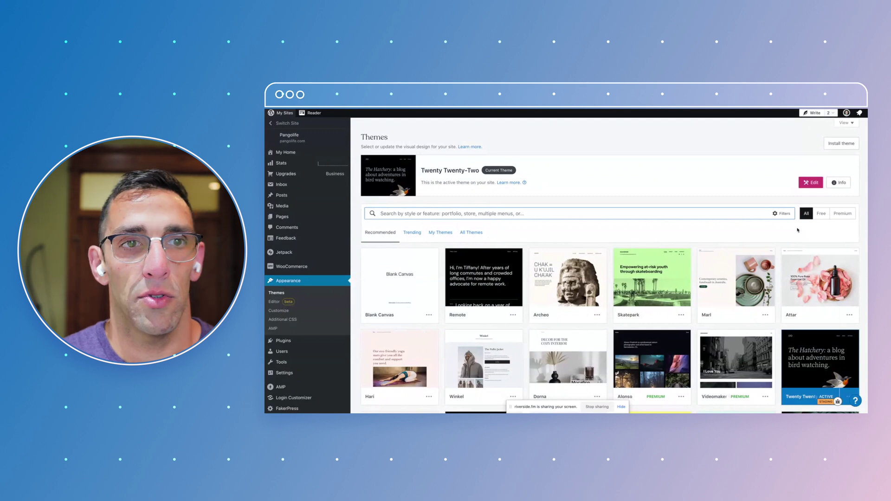
Add the Feature filter 'feature:full-site-editing' to the theme search
{"action": "left_click", "coordinate": [784, 214]}
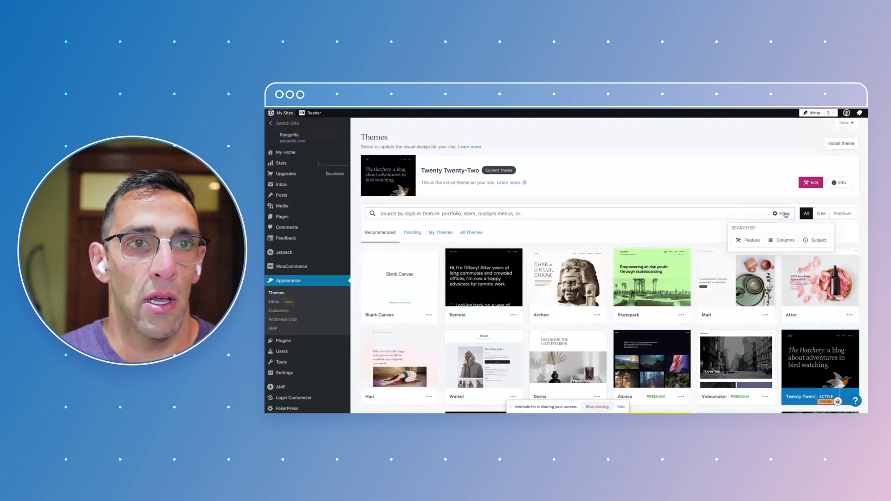
{"action": "left_click", "coordinate": [756, 241]}
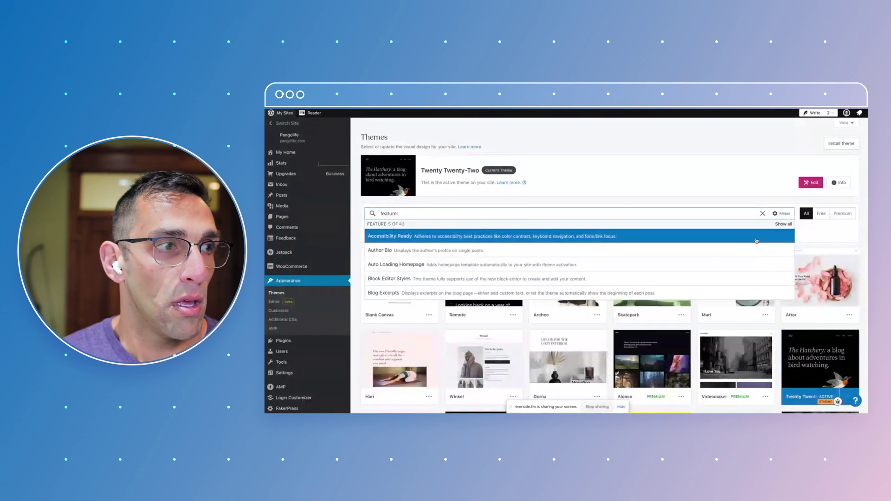
{"action": "type", "text": "f"}
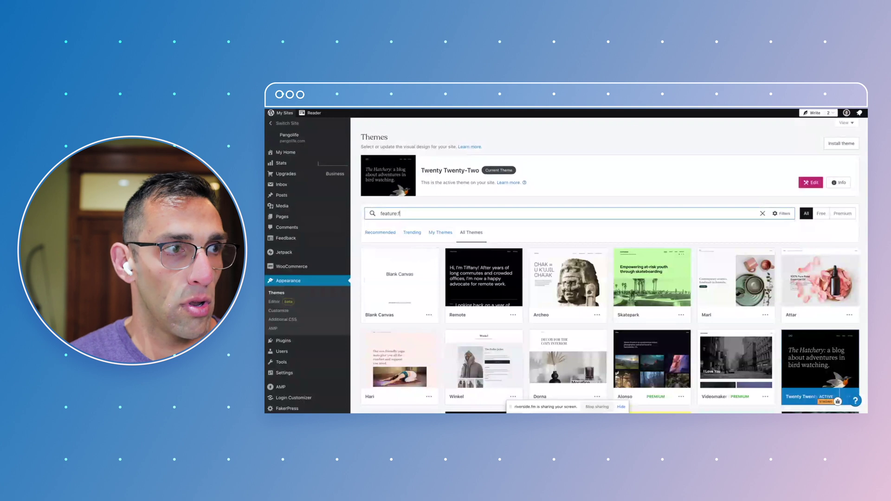
{"action": "type", "text": "ull"}
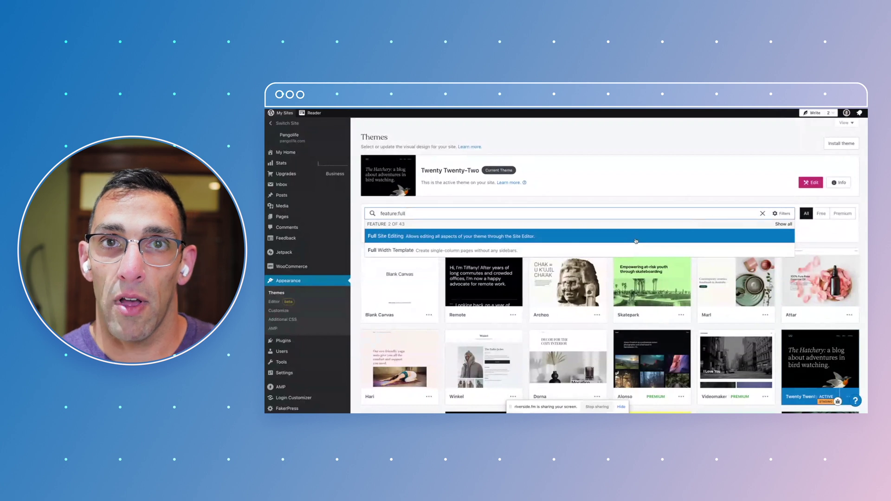
{"action": "left_click", "coordinate": [636, 237]}
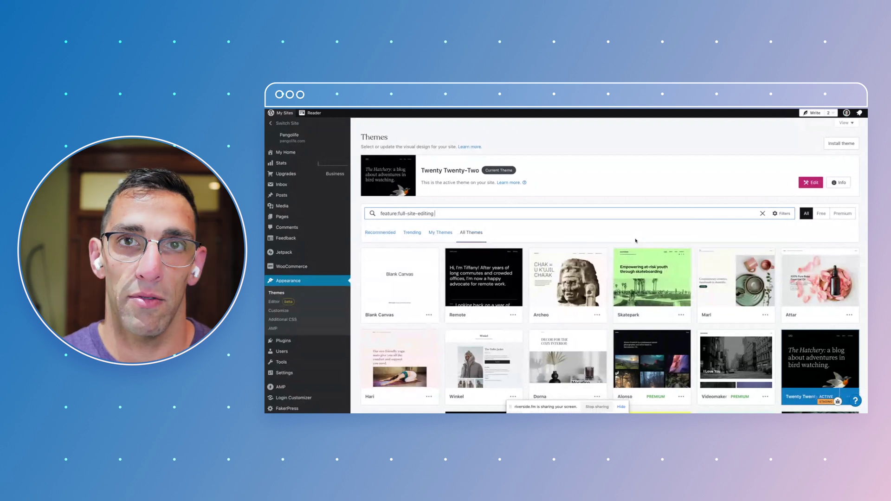
{"action": "scroll", "coordinate": [636, 240], "scroll_direction": "down", "scroll_amount": 1}
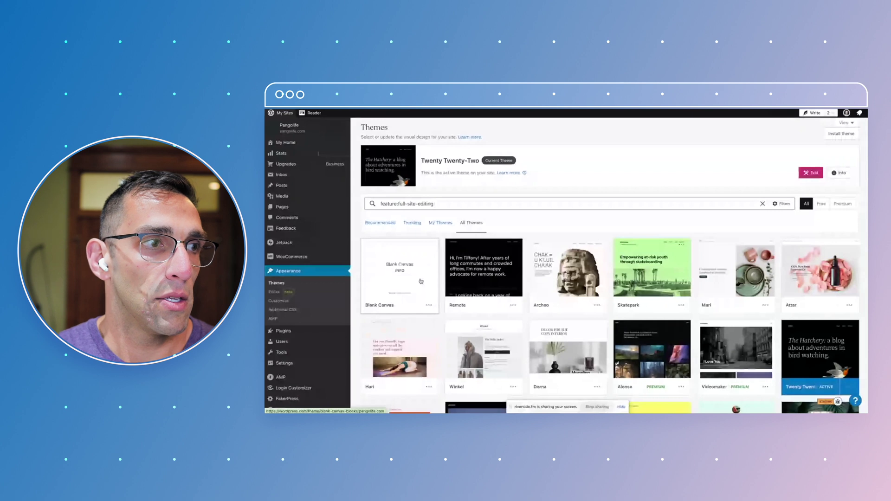
{"action": "mouse_move", "coordinate": [421, 281]}
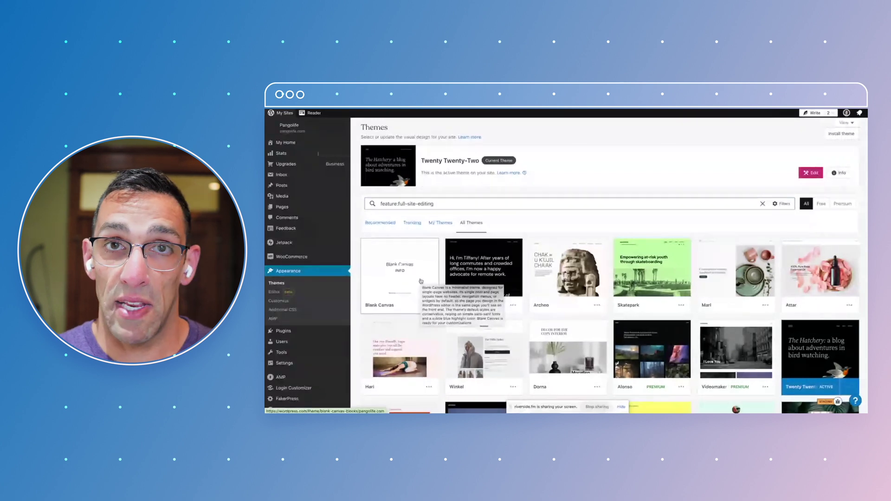
{"action": "scroll", "coordinate": [543, 202], "scroll_direction": "down", "scroll_amount": 1}
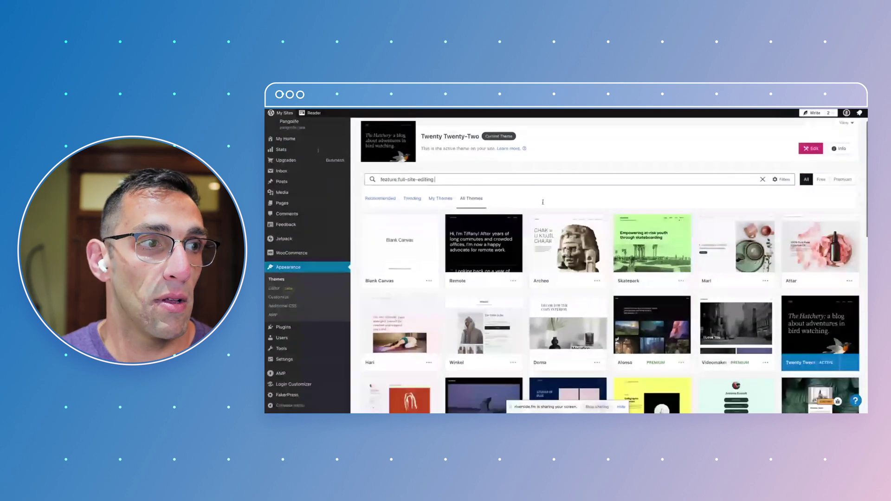
{"action": "scroll", "coordinate": [478, 240], "scroll_direction": "down", "scroll_amount": 1}
{"action": "mouse_move", "coordinate": [479, 240]}
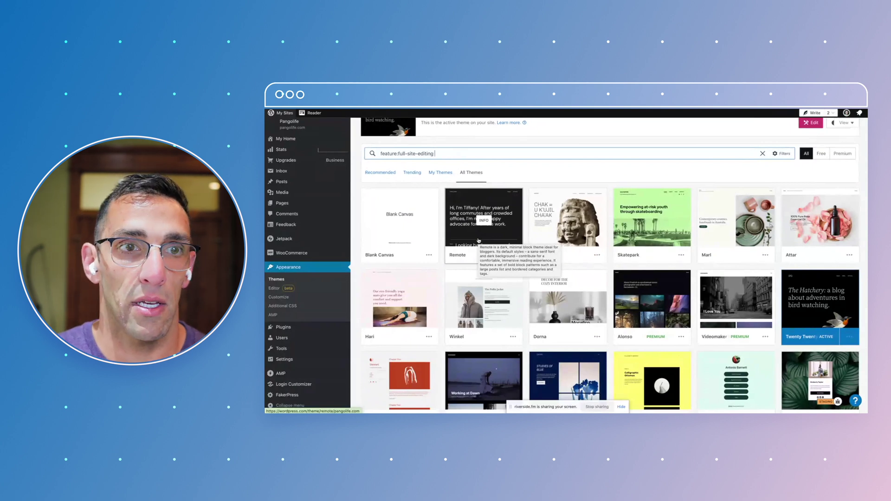
{"action": "scroll", "coordinate": [542, 239], "scroll_direction": "down", "scroll_amount": 1}
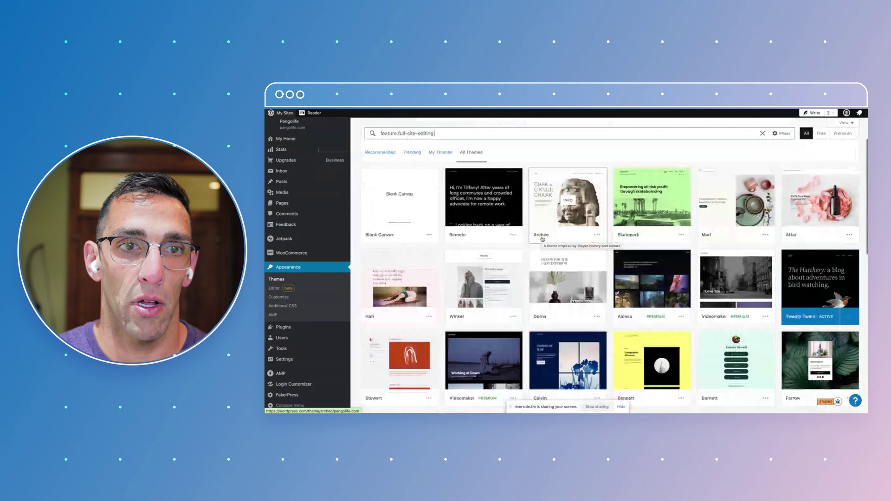
{"action": "scroll", "coordinate": [631, 200], "scroll_direction": "down", "scroll_amount": 1}
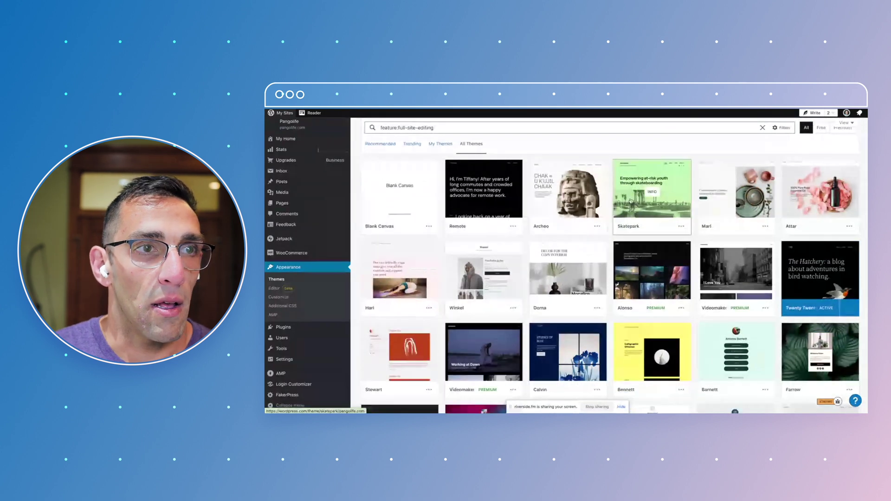
{"action": "scroll", "coordinate": [645, 218], "scroll_direction": "down", "scroll_amount": 2}
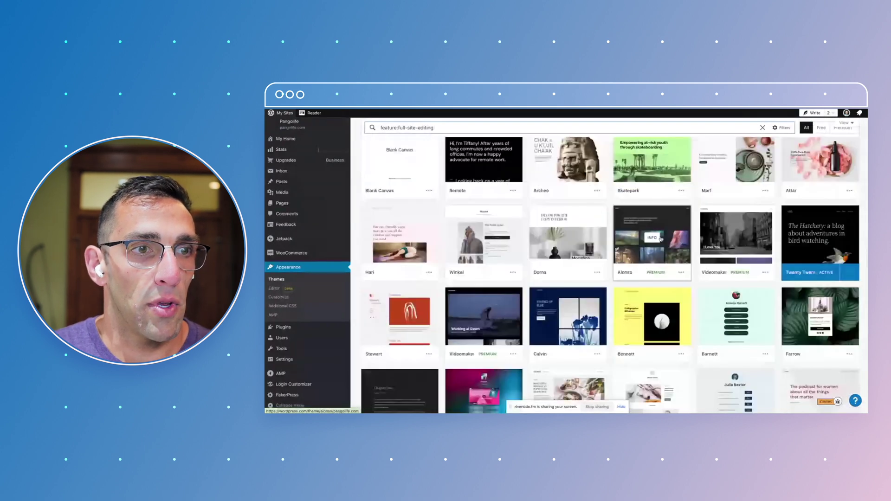
{"action": "scroll", "coordinate": [738, 227], "scroll_direction": "down", "scroll_amount": 3}
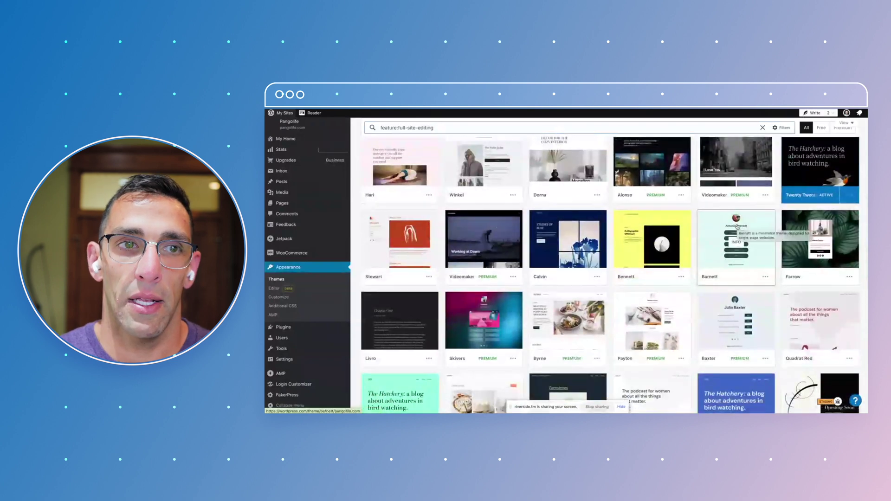
{"action": "scroll", "coordinate": [558, 238], "scroll_direction": "down", "scroll_amount": 3}
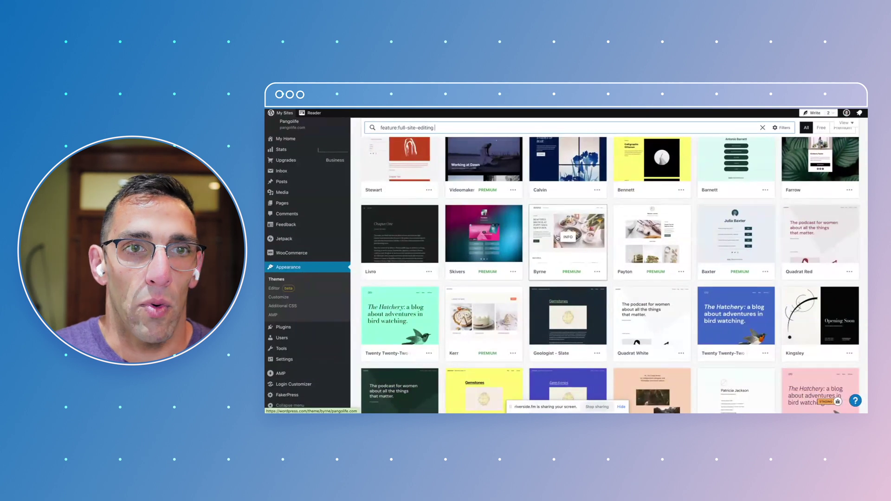
{"action": "mouse_move", "coordinate": [558, 238]}
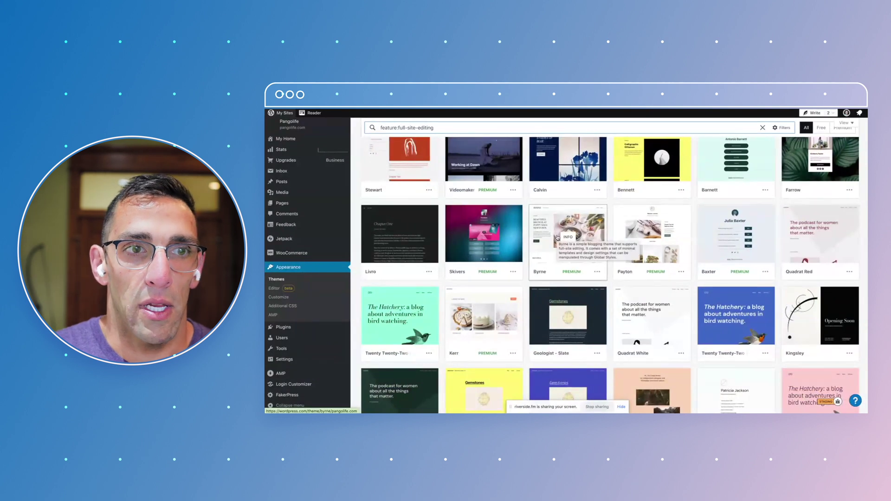
{"action": "left_click", "coordinate": [723, 304]}
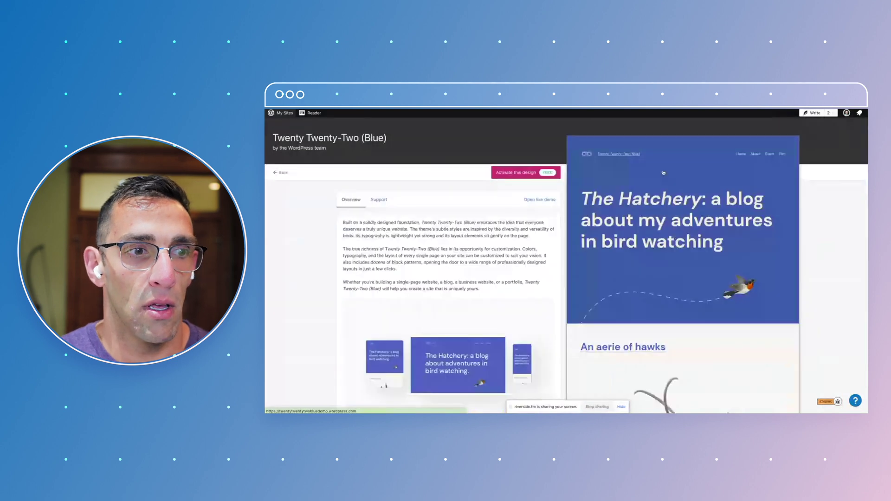
{"action": "scroll", "coordinate": [663, 173], "scroll_direction": "down", "scroll_amount": 3}
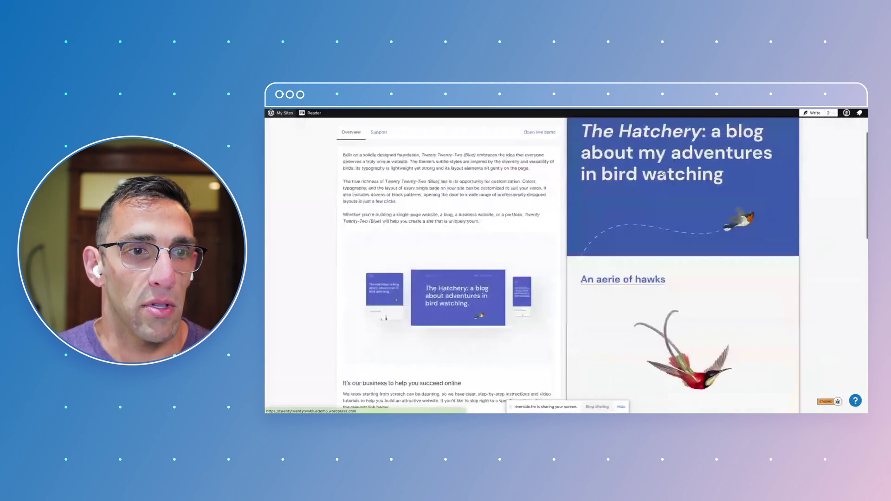
{"action": "scroll", "coordinate": [664, 174], "scroll_direction": "down", "scroll_amount": 5}
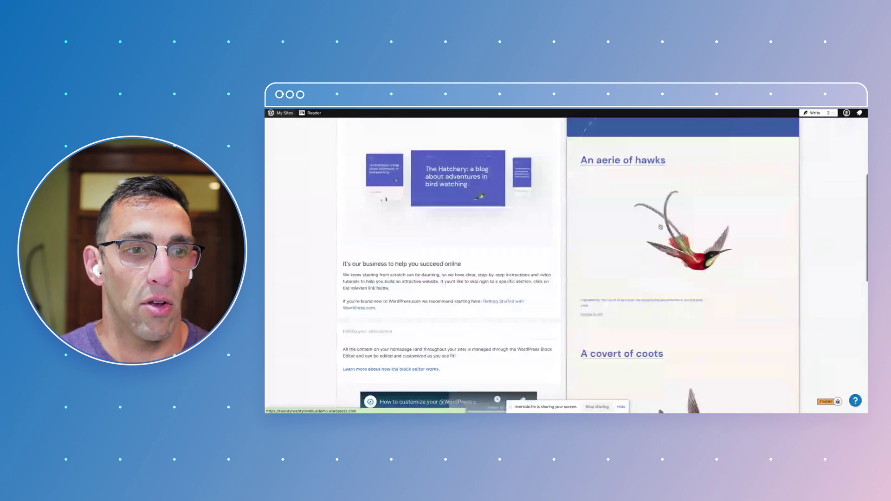
{"action": "scroll", "coordinate": [661, 226], "scroll_direction": "down", "scroll_amount": 13}
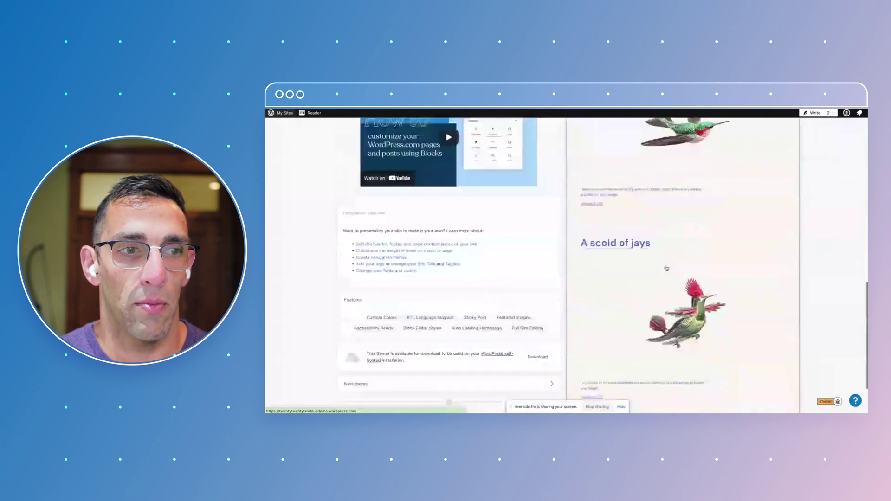
{"action": "scroll", "coordinate": [667, 268], "scroll_direction": "down", "scroll_amount": 2}
{"action": "scroll", "coordinate": [667, 269], "scroll_direction": "up", "scroll_amount": 3}
{"action": "scroll", "coordinate": [666, 268], "scroll_direction": "up", "scroll_amount": 10}
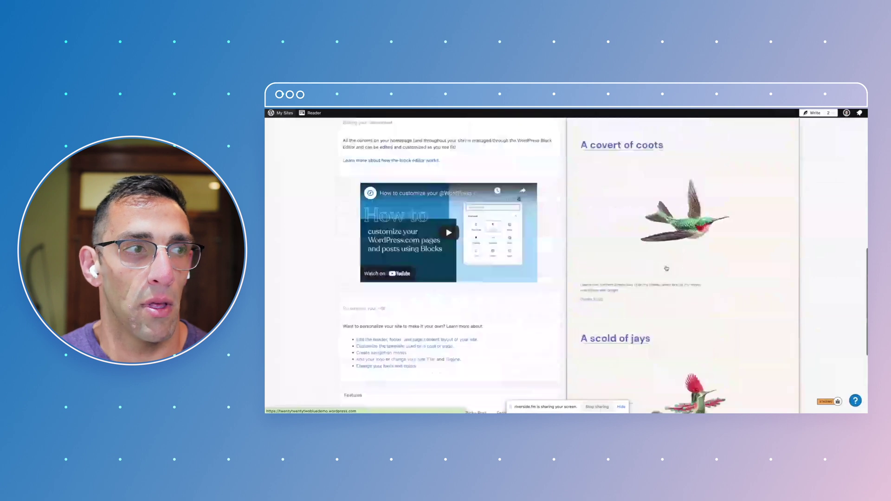
{"action": "scroll", "coordinate": [663, 268], "scroll_direction": "up", "scroll_amount": 6}
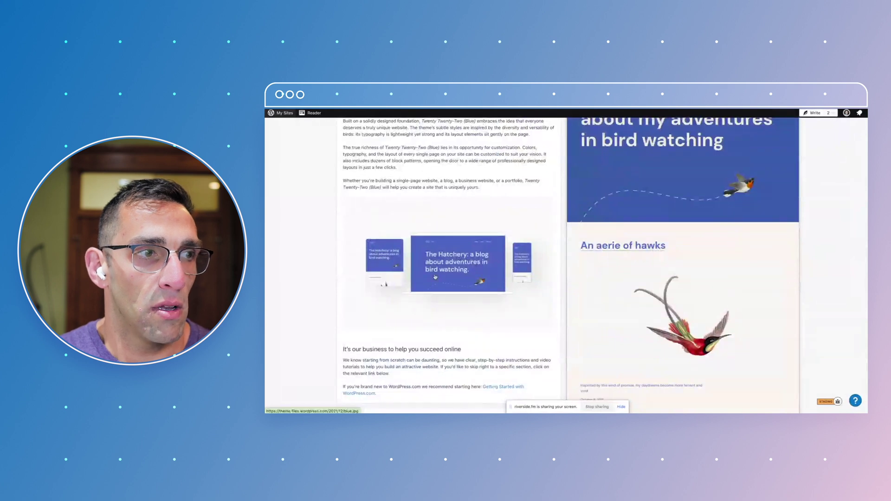
{"action": "scroll", "coordinate": [493, 269], "scroll_direction": "up", "scroll_amount": 2}
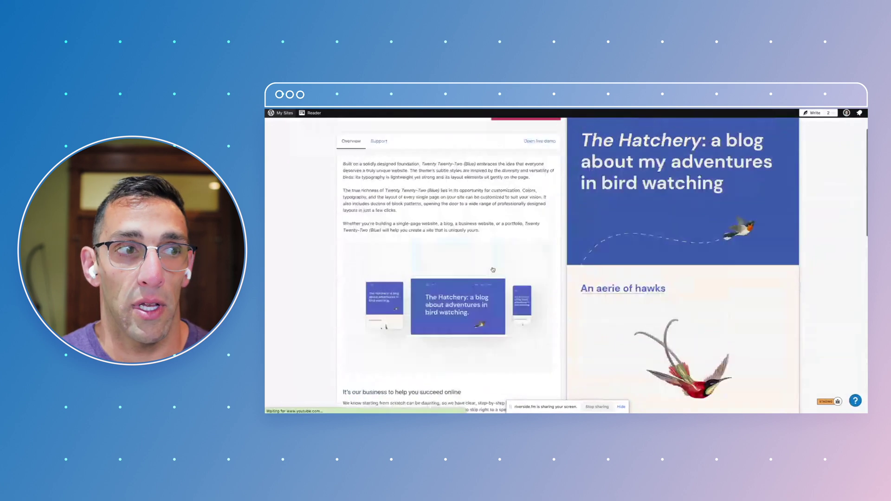
{"action": "left_click", "coordinate": [493, 270]}
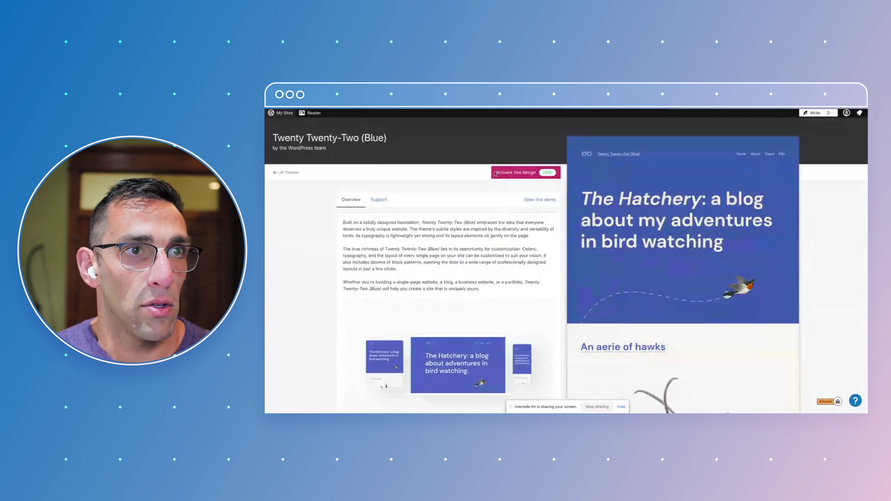
{"action": "left_click", "coordinate": [523, 170]}
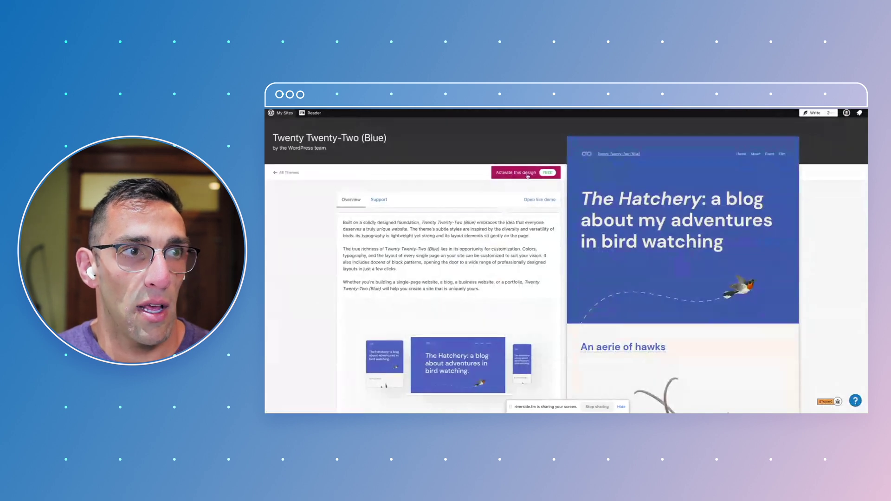
Open the Twenty Twenty-Two (Blue) live demo and browse its homepage
{"action": "left_click", "coordinate": [534, 200]}
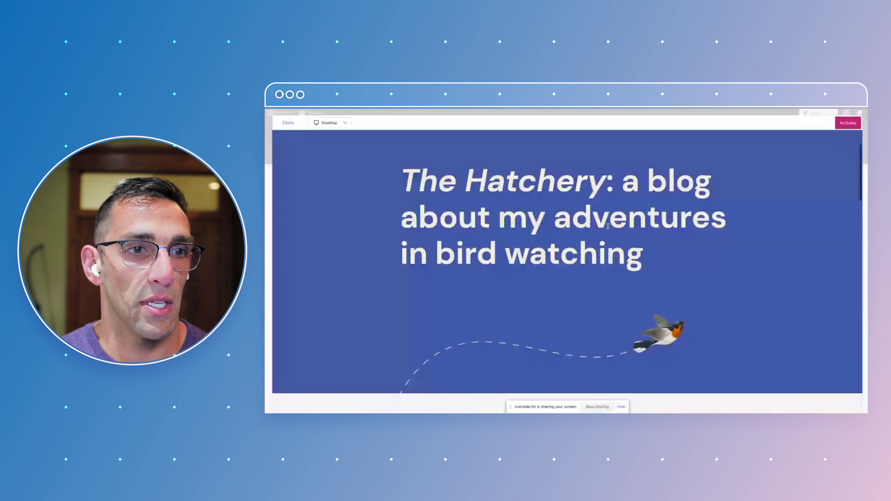
{"action": "scroll", "coordinate": [609, 227], "scroll_direction": "down", "scroll_amount": 5}
{"action": "scroll", "coordinate": [608, 228], "scroll_direction": "down", "scroll_amount": 3}
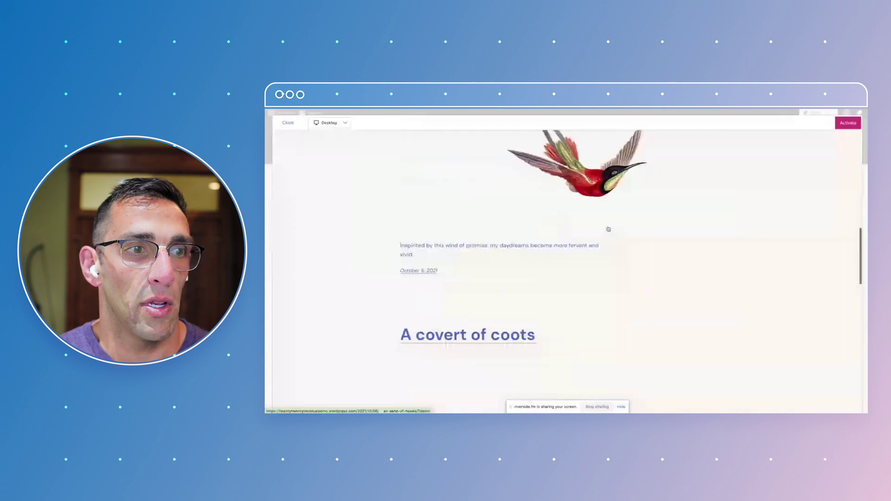
{"action": "scroll", "coordinate": [608, 227], "scroll_direction": "up", "scroll_amount": 15}
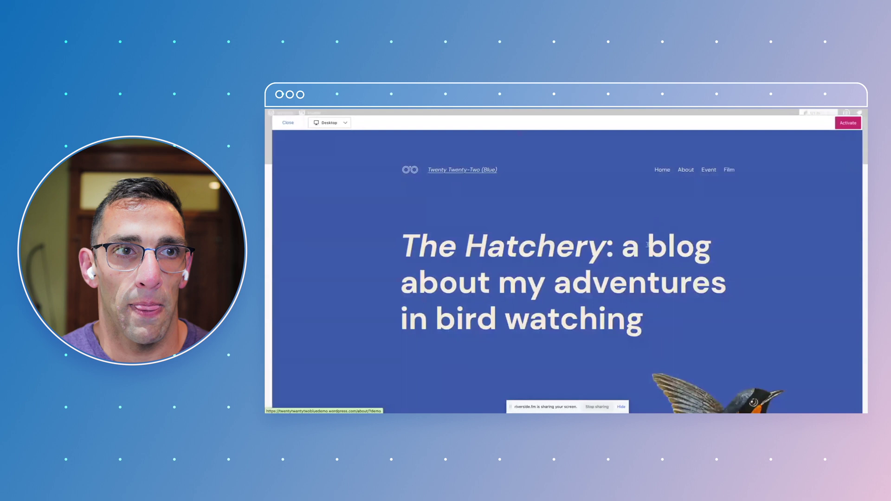
{"action": "scroll", "coordinate": [647, 244], "scroll_direction": "down", "scroll_amount": 2}
{"action": "scroll", "coordinate": [647, 245], "scroll_direction": "down", "scroll_amount": 8}
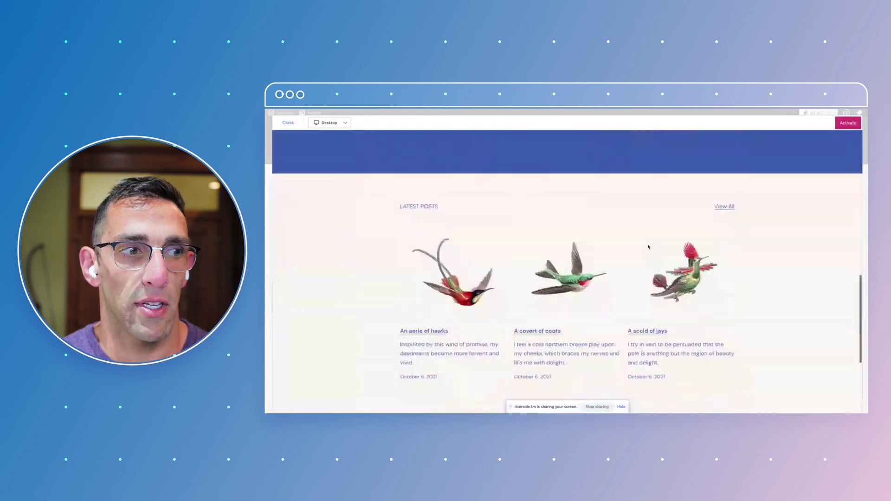
{"action": "scroll", "coordinate": [446, 250], "scroll_direction": "down", "scroll_amount": 3}
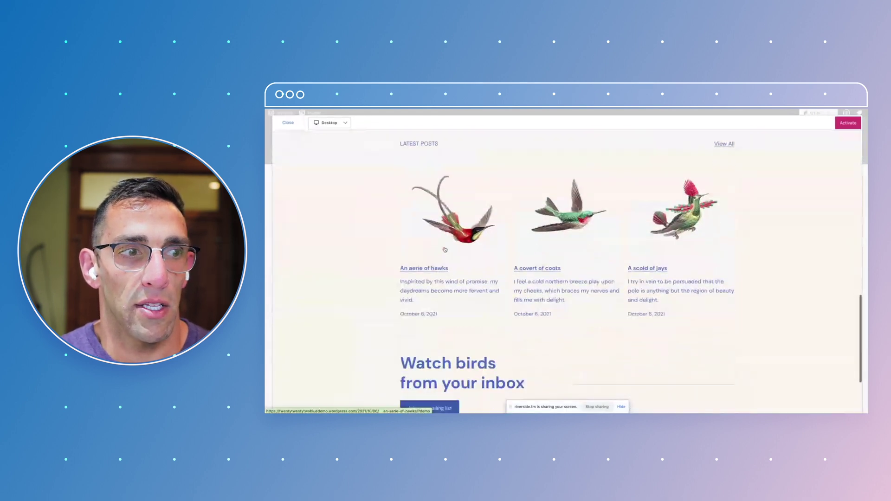
{"action": "scroll", "coordinate": [445, 249], "scroll_direction": "down", "scroll_amount": 2}
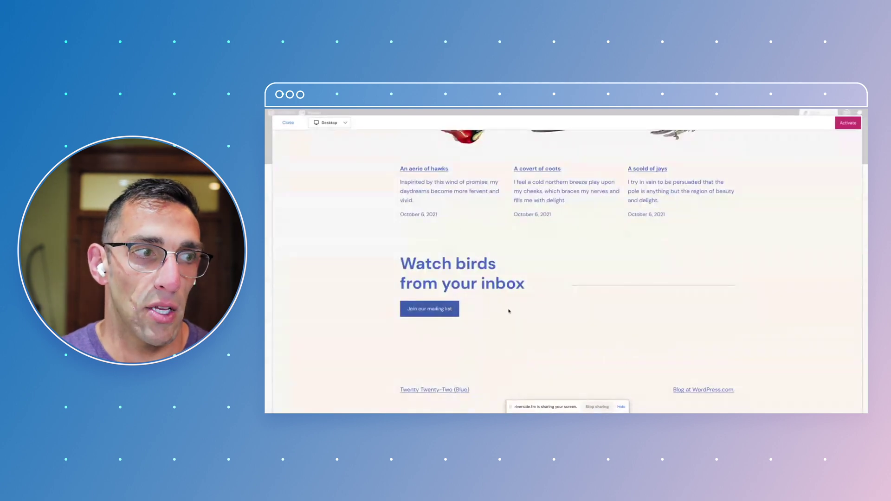
{"action": "scroll", "coordinate": [533, 317], "scroll_direction": "up", "scroll_amount": 4}
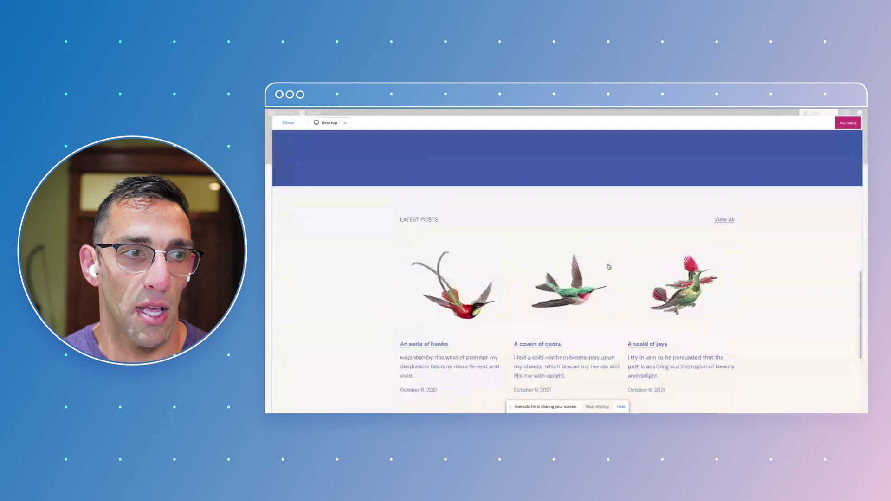
{"action": "scroll", "coordinate": [609, 267], "scroll_direction": "up", "scroll_amount": 6}
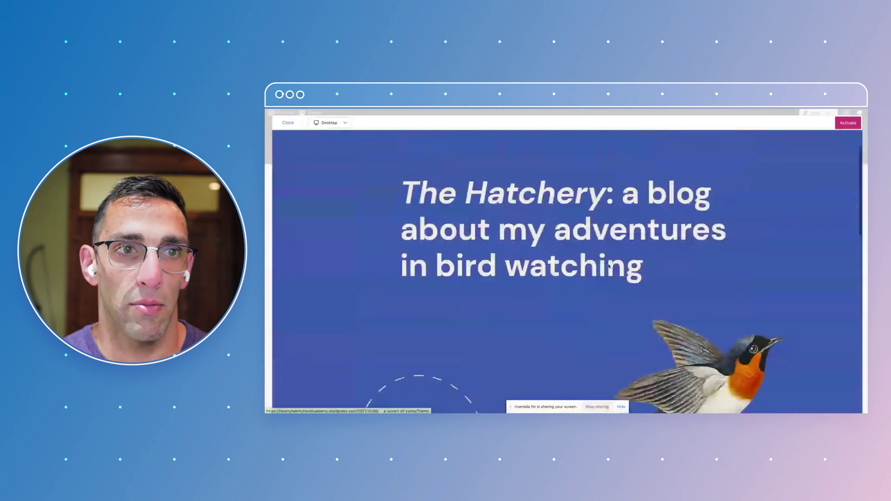
{"action": "scroll", "coordinate": [609, 266], "scroll_direction": "up", "scroll_amount": 1}
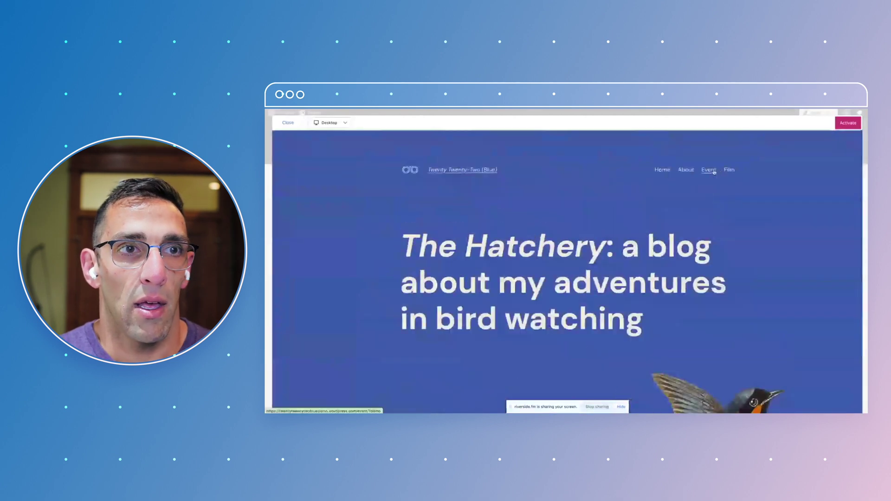
Visit the demo's Event page, then its Film page about Warble
{"action": "left_click", "coordinate": [710, 170]}
{"action": "scroll", "coordinate": [658, 223], "scroll_direction": "down", "scroll_amount": 1}
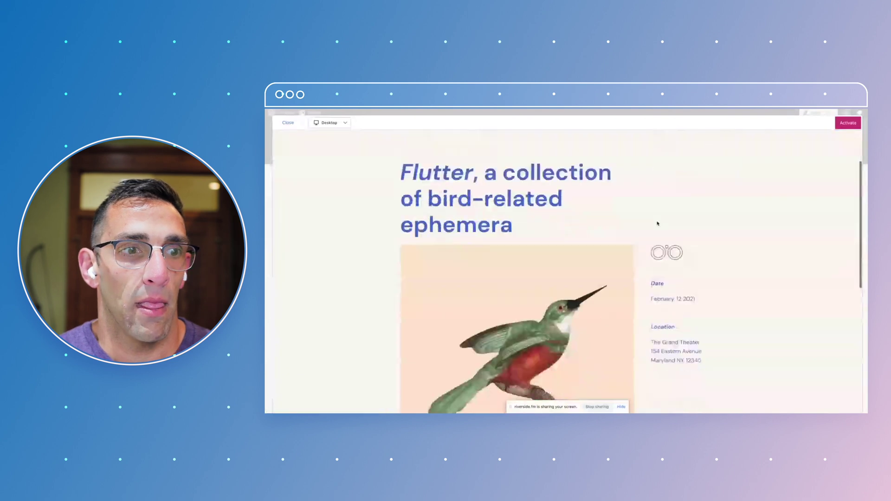
{"action": "scroll", "coordinate": [630, 349], "scroll_direction": "down", "scroll_amount": 3}
{"action": "scroll", "coordinate": [629, 349], "scroll_direction": "down", "scroll_amount": 3}
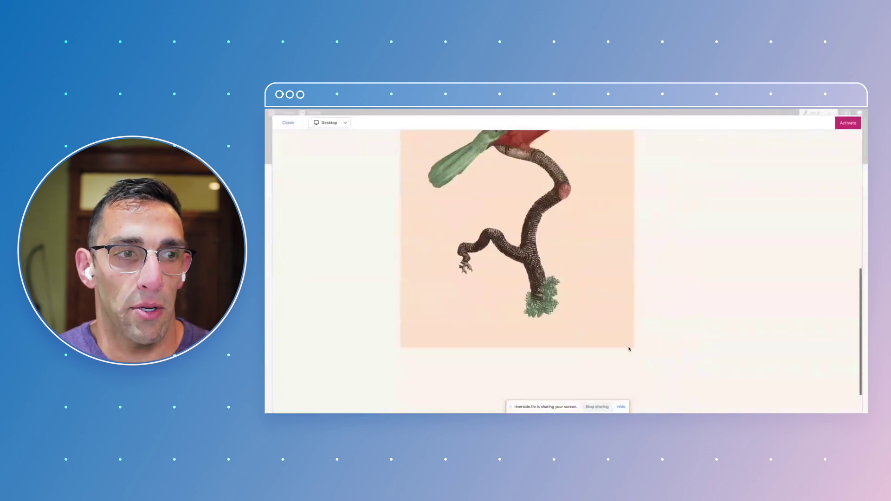
{"action": "scroll", "coordinate": [629, 349], "scroll_direction": "up", "scroll_amount": 5}
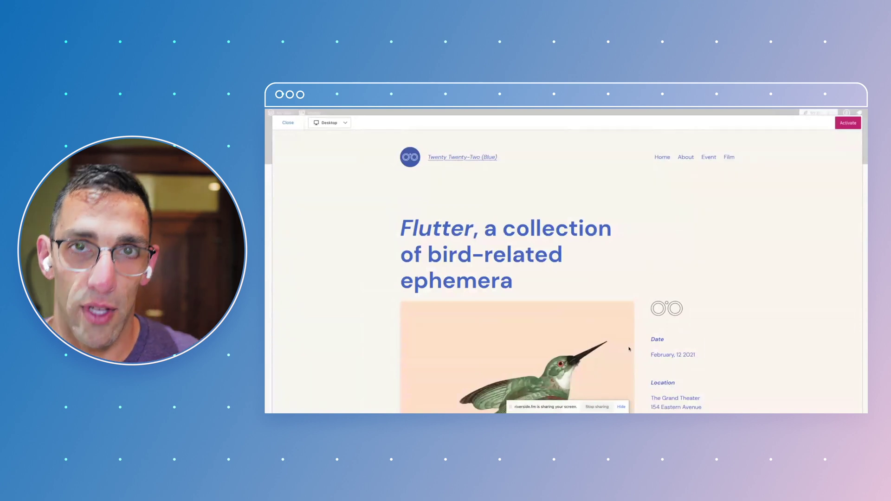
{"action": "left_click", "coordinate": [729, 157]}
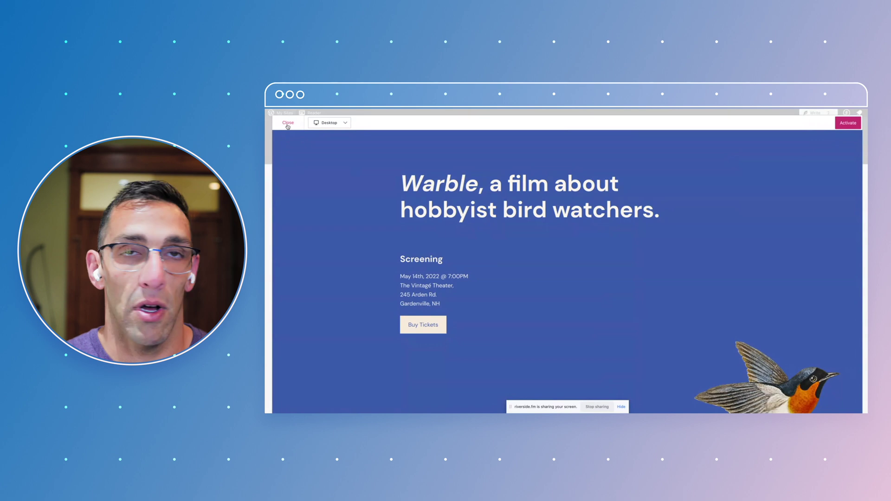
Close the live demo to return to the Twenty Twenty-Two (Blue) details page
{"action": "left_click", "coordinate": [287, 124]}
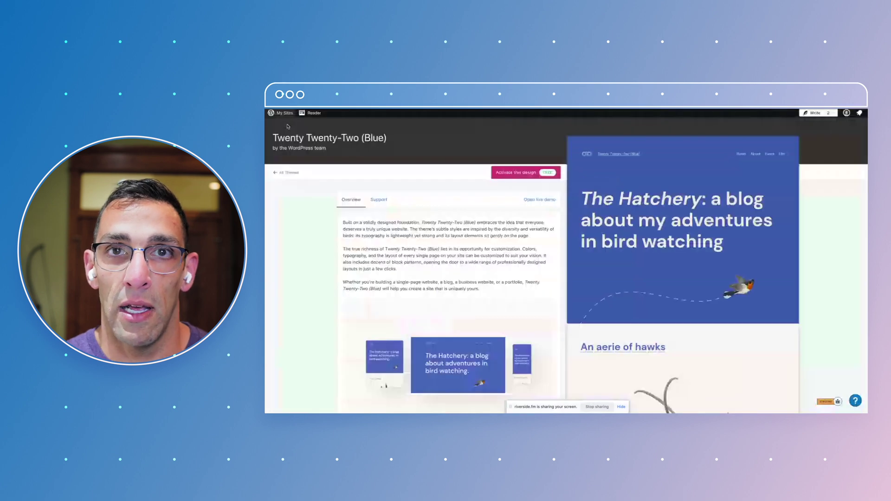